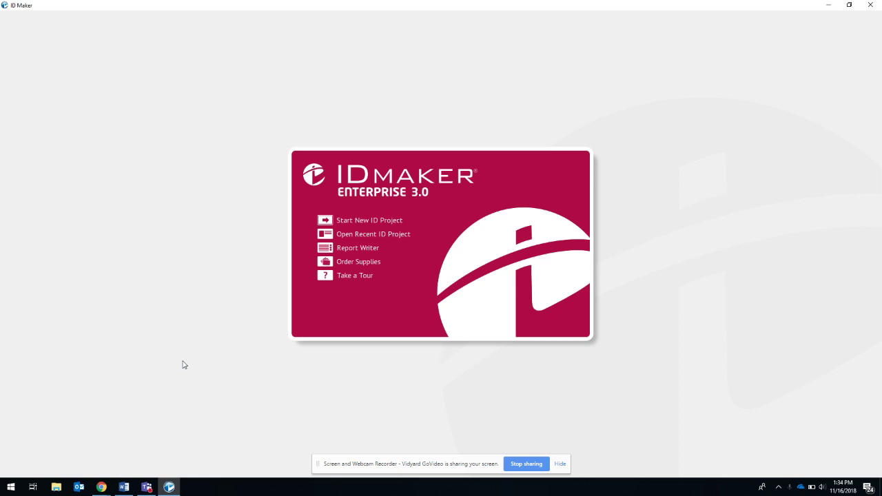
Step: Start a new project on PVC mag-stripe card stock with a portrait front
click(366, 222)
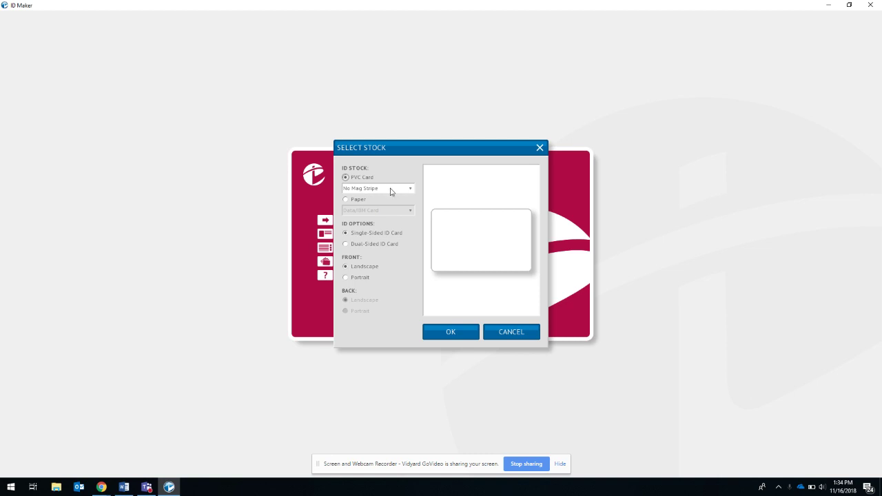
click(391, 191)
click(390, 192)
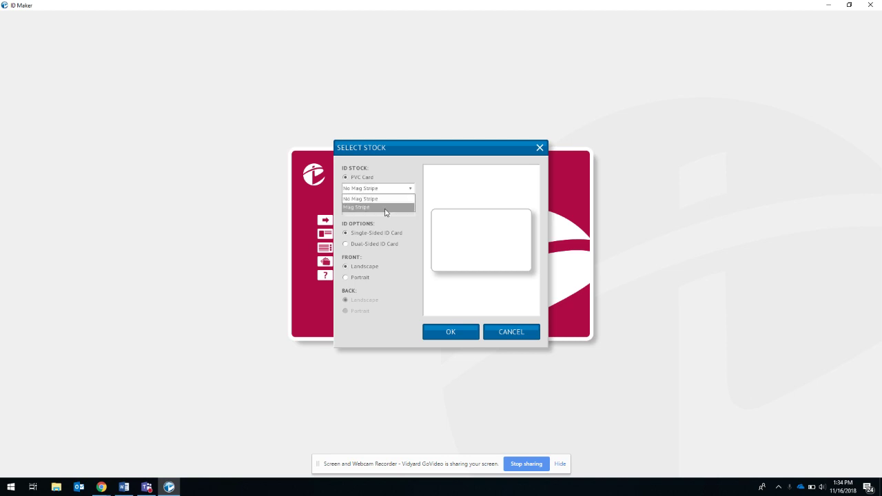
click(385, 210)
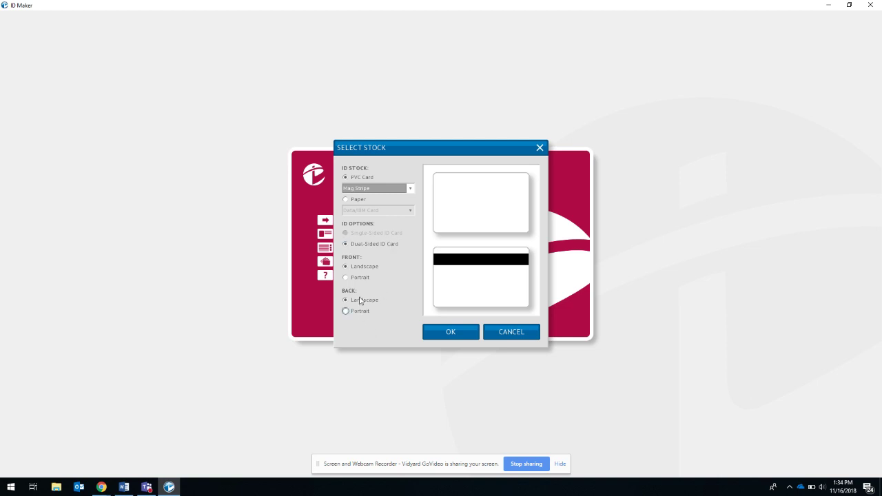
click(346, 277)
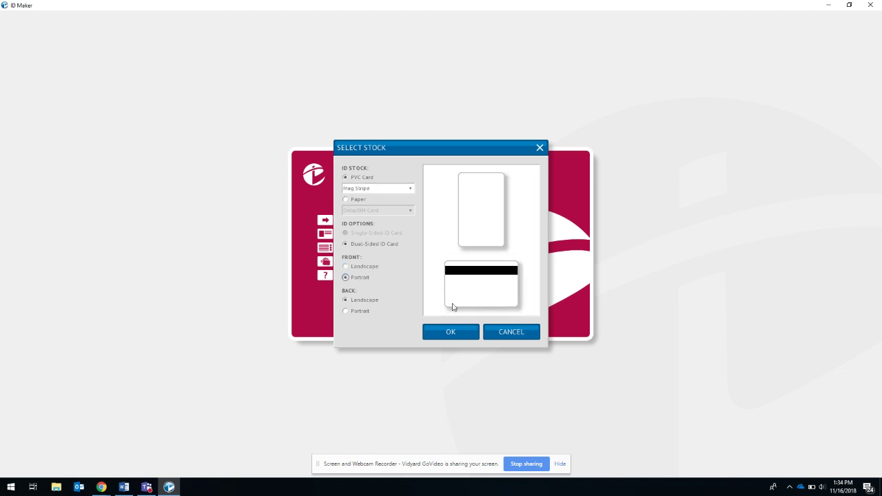
click(455, 337)
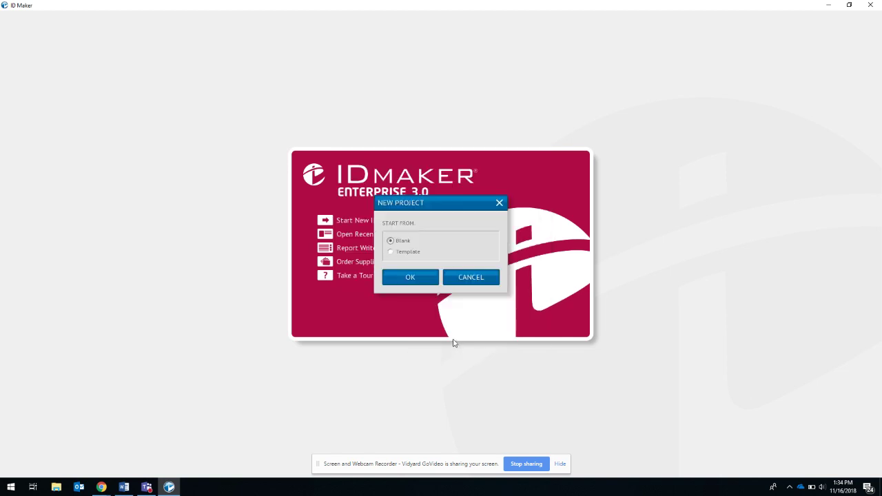
Step: Start from a blank project and add FNAME, LNAME and Badge # as card fields
click(412, 277)
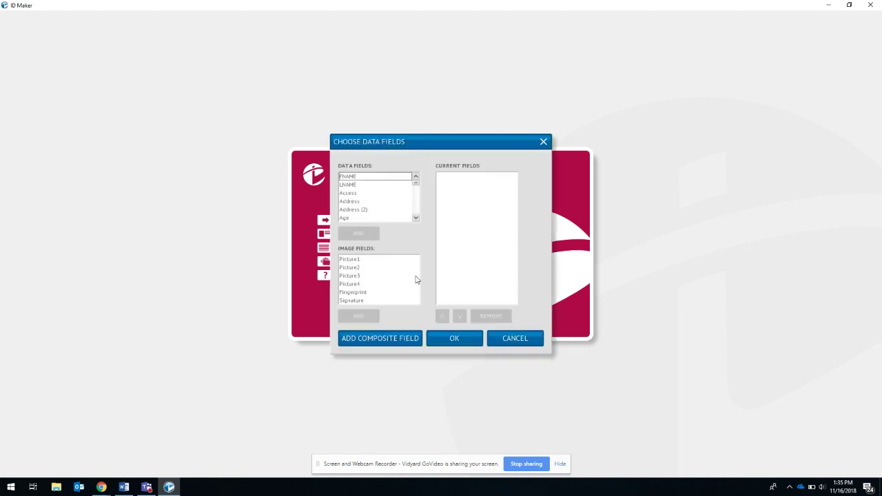
double_click(359, 177)
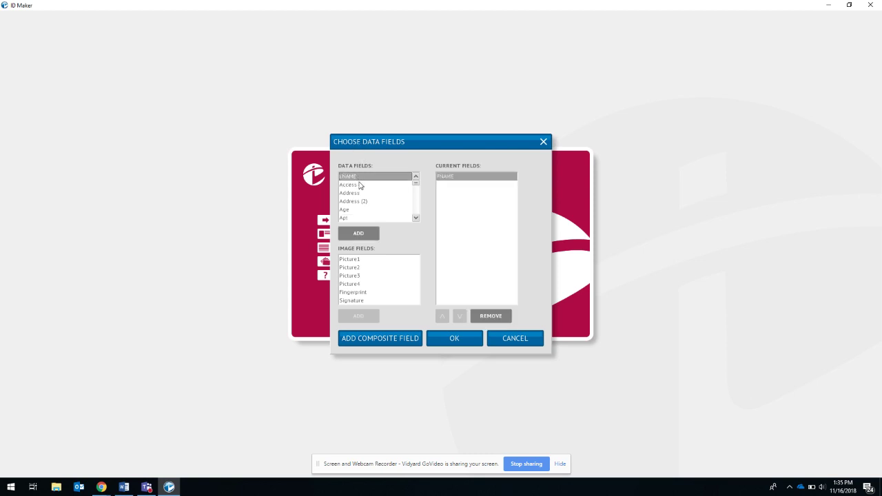
double_click(360, 176)
scroll(370, 201, down, 1)
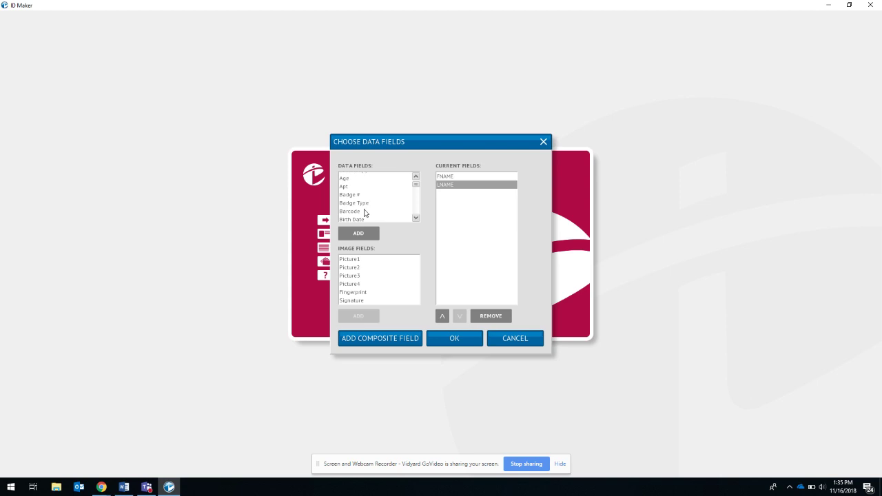
double_click(364, 195)
Step: Add Employee #, Emergency # and Picture1 to the current fields and confirm the selection
scroll(398, 200, down, 4)
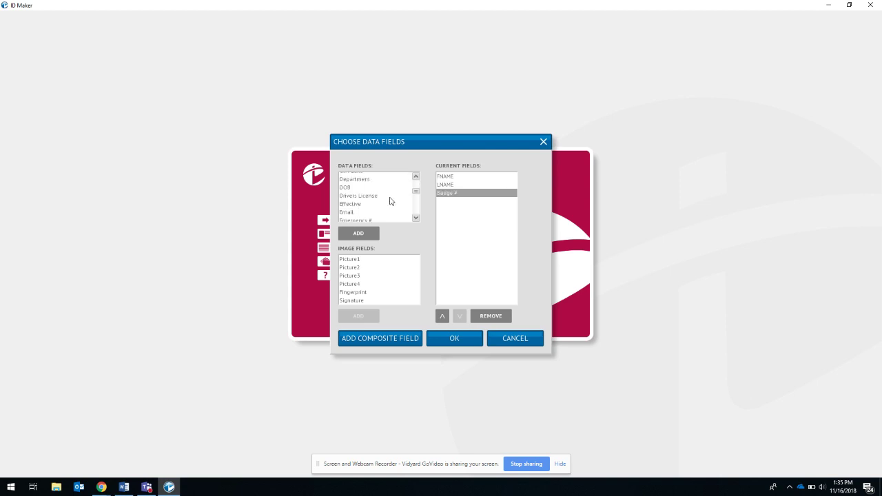
scroll(379, 203, down, 1)
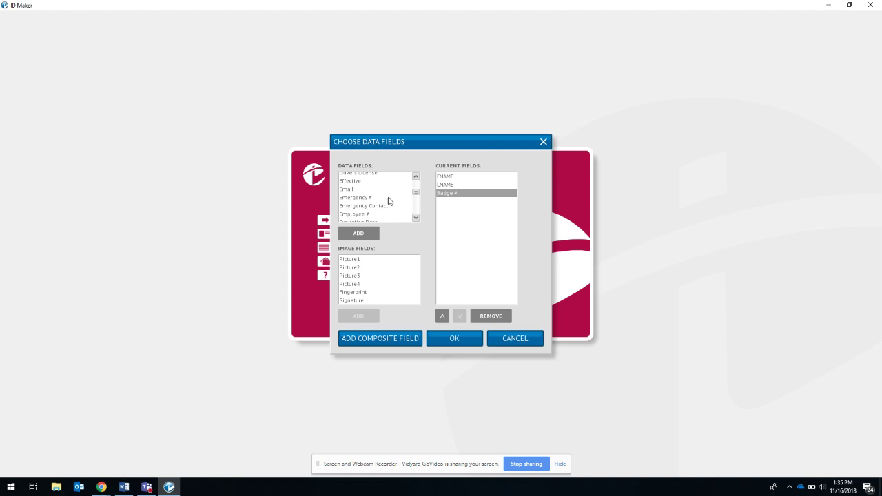
scroll(388, 199, up, 1)
scroll(388, 199, down, 1)
double_click(361, 215)
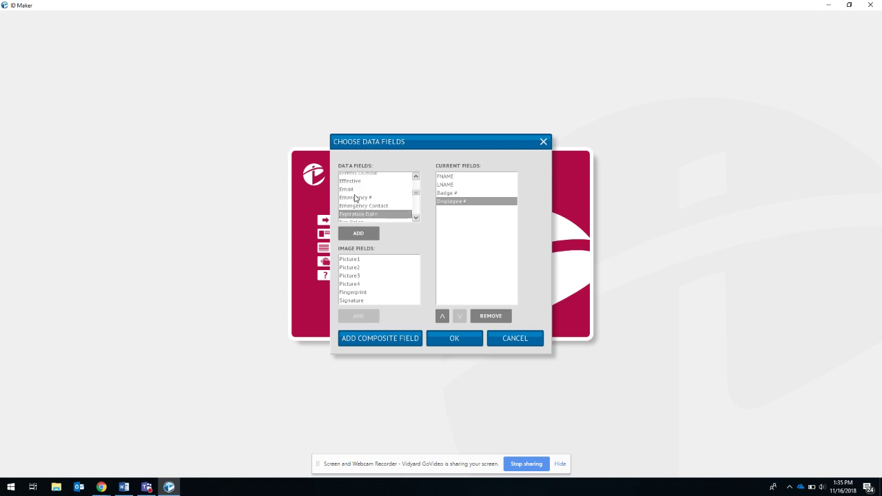
double_click(356, 198)
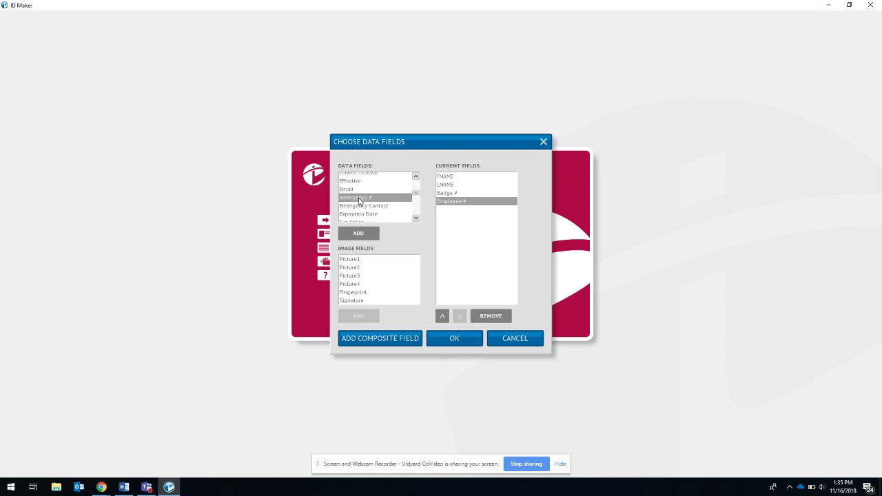
click(355, 262)
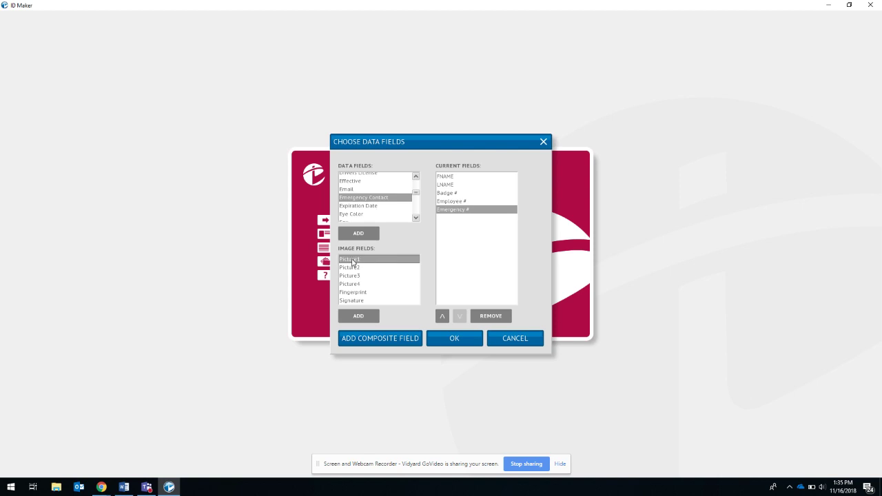
double_click(353, 261)
click(455, 339)
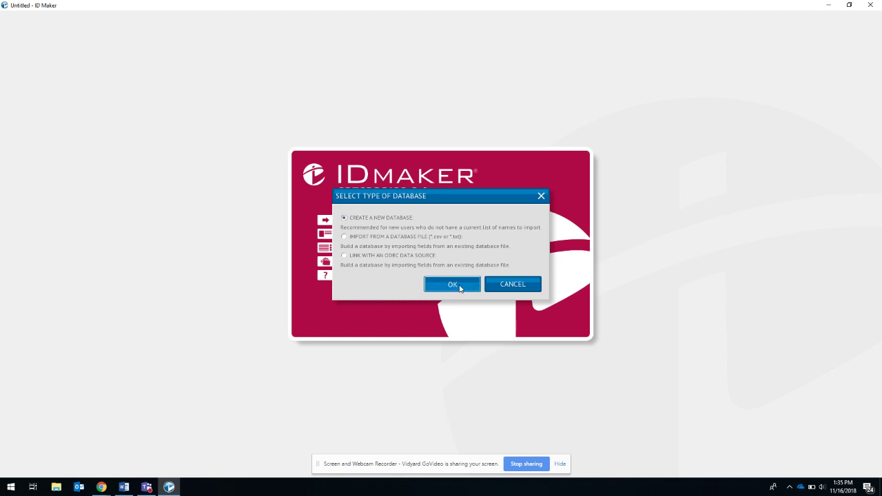
Step: Accept Create a New Database to open the portrait card template
click(453, 285)
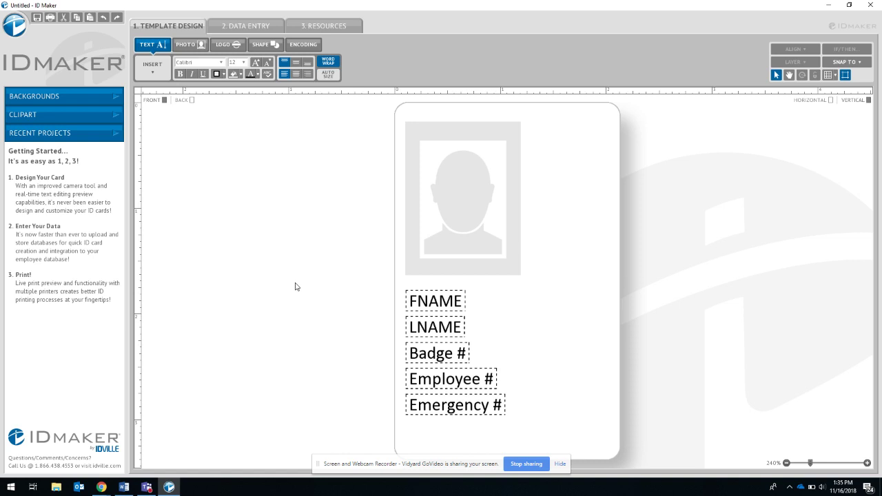
click(239, 26)
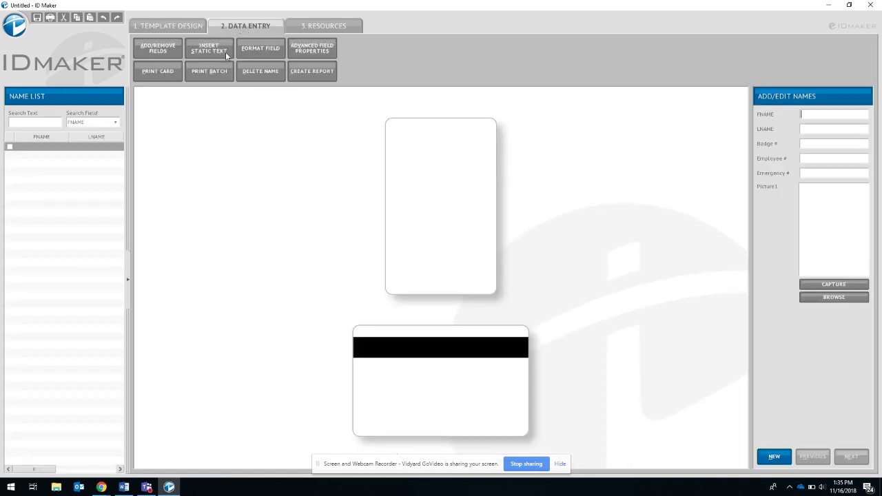
click(160, 49)
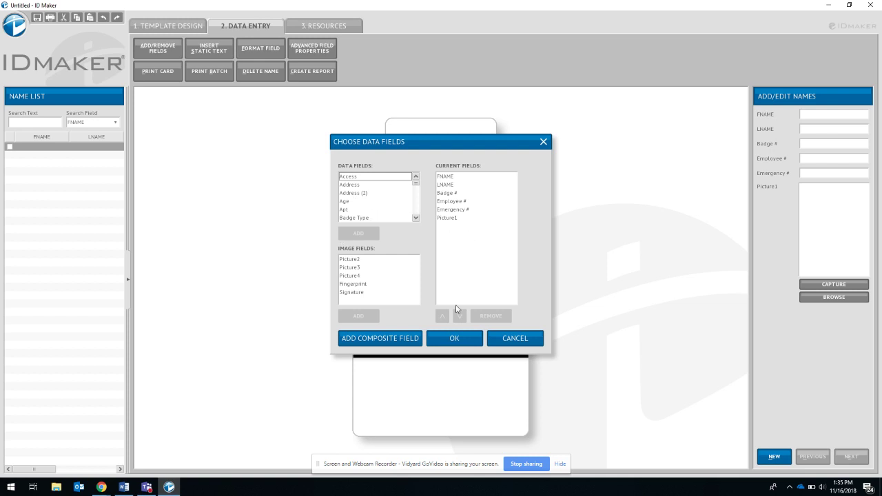
click(460, 340)
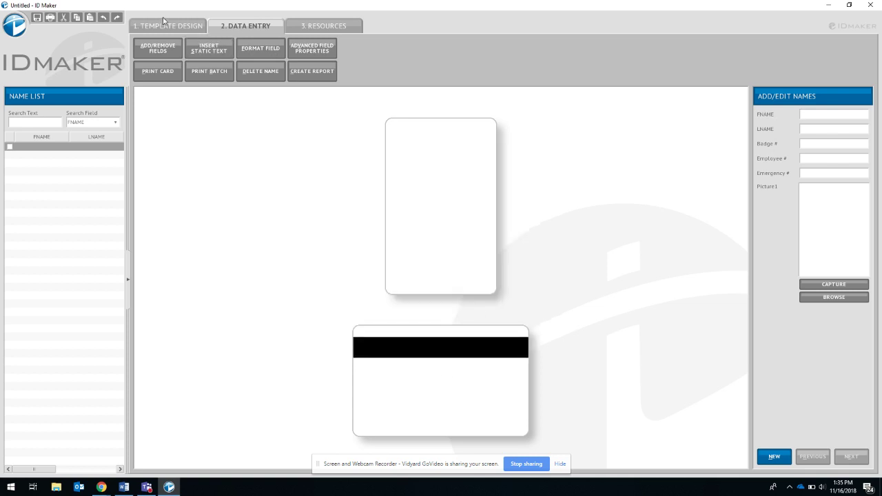
click(166, 26)
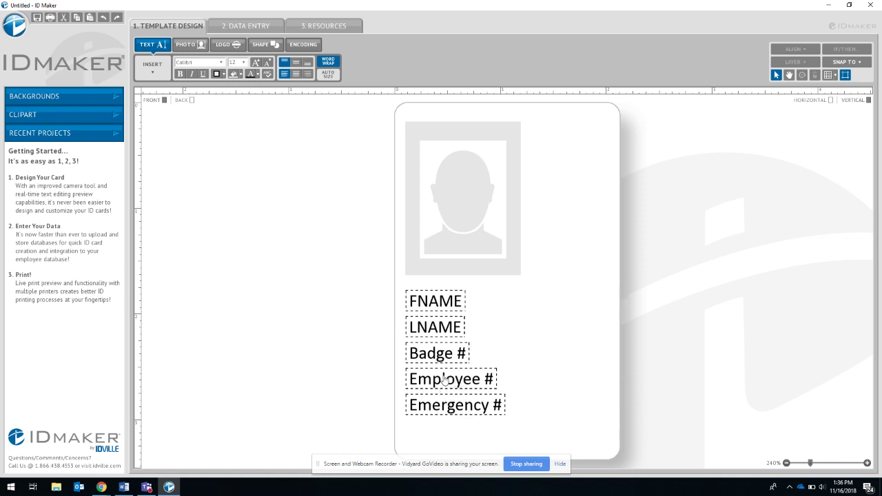
Step: Delete the Badge #, Employee # and Emergency # text from the card, then check Data Entry
click(442, 353)
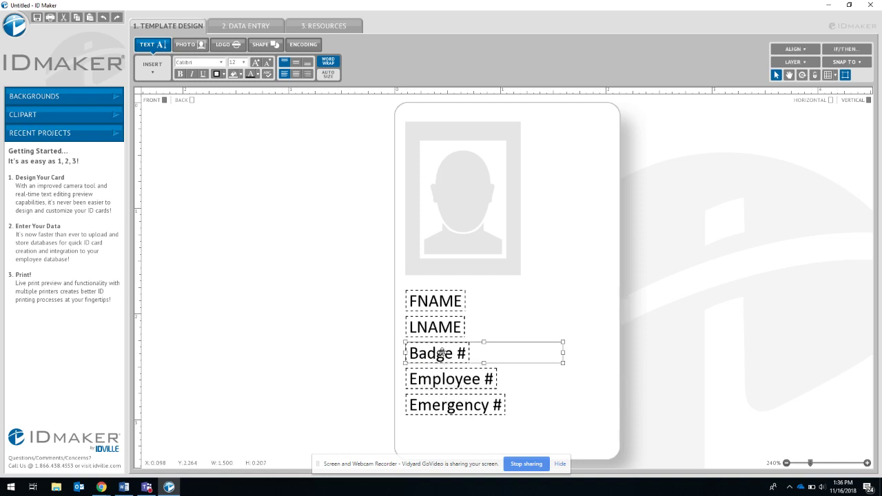
key(Delete)
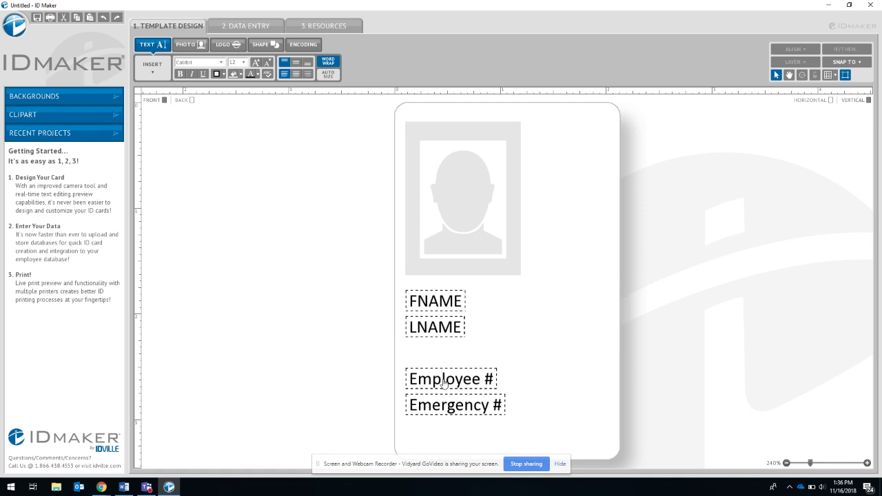
click(441, 376)
key(Delete)
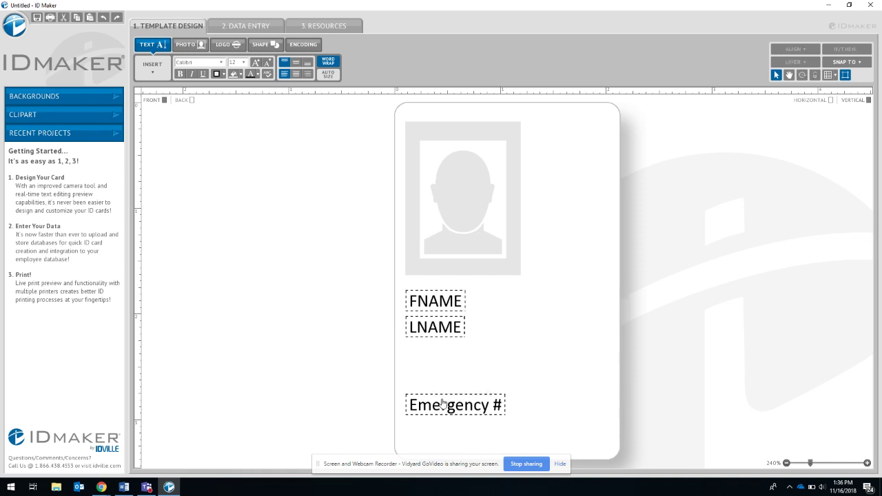
click(444, 403)
key(Delete)
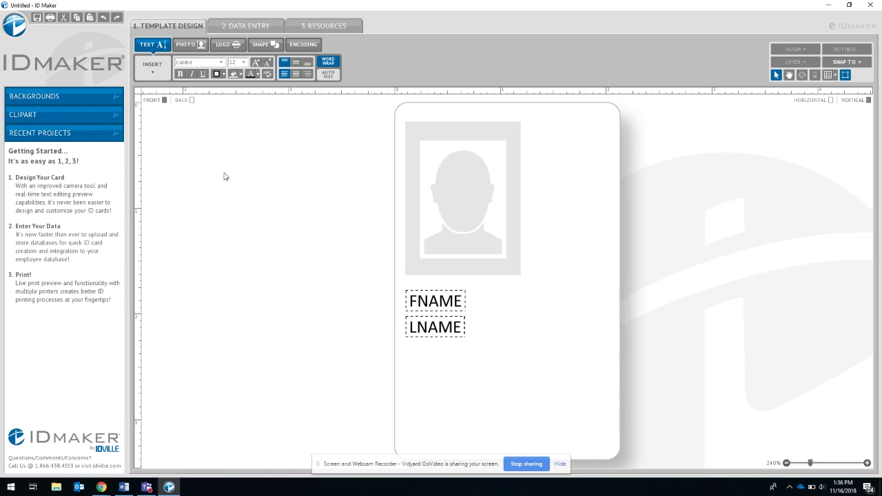
click(241, 26)
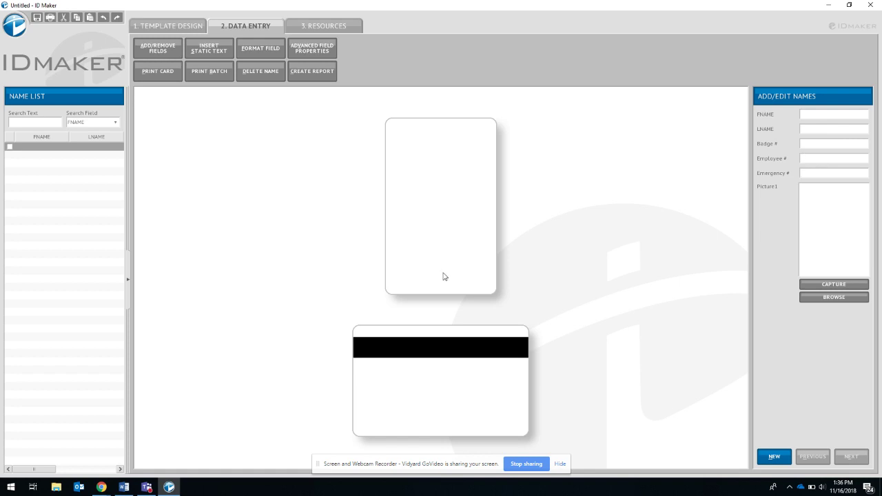
click(156, 29)
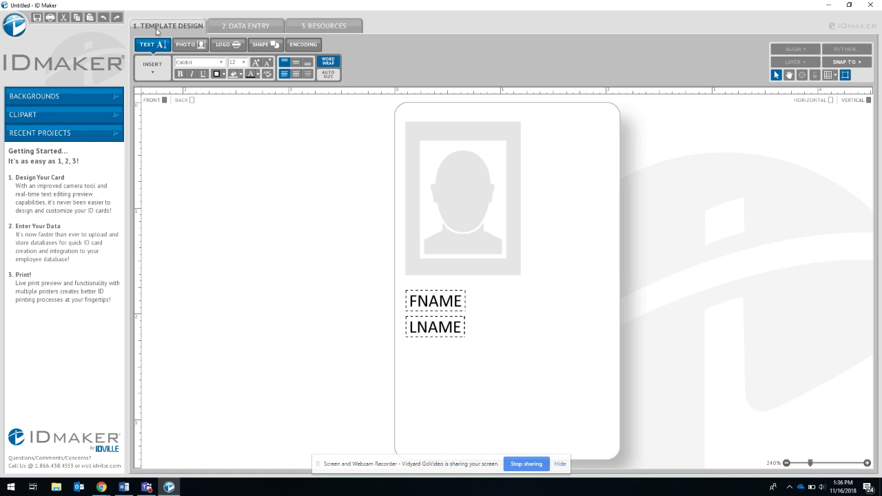
Step: Open the Mag Stripe settings from the Encoding menu
click(297, 43)
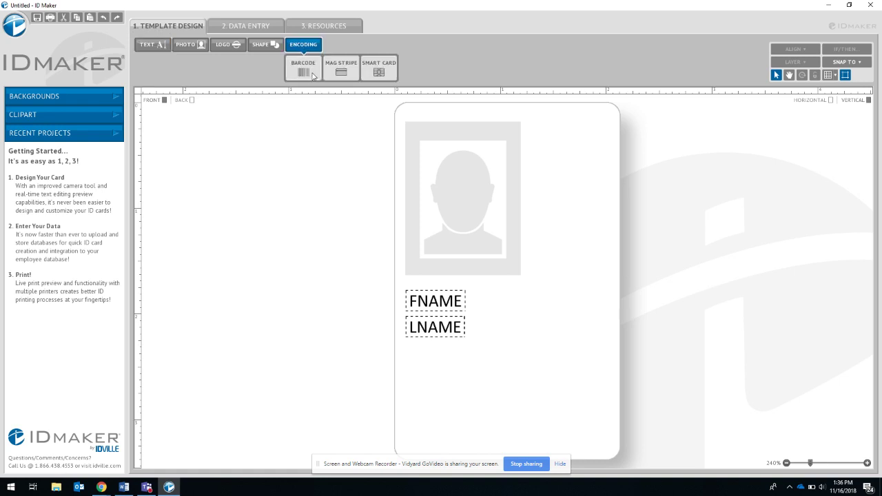
click(342, 67)
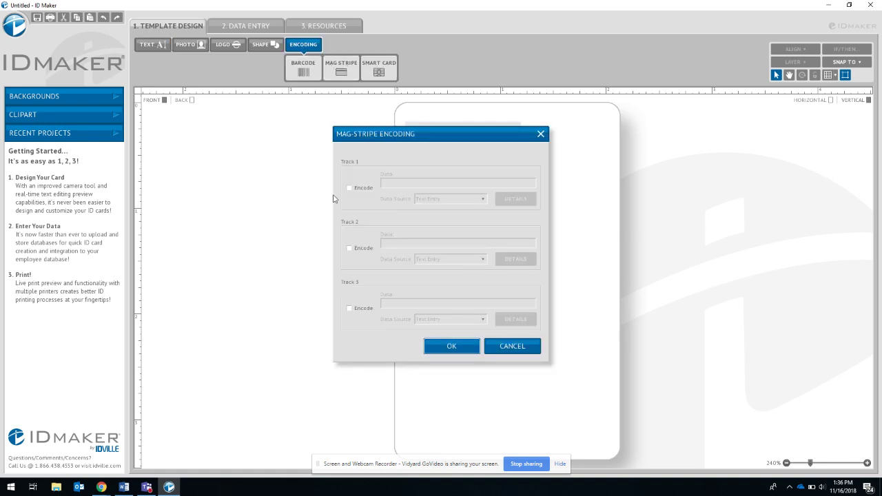
Step: Enable encoding on tracks 1, 2 and 3 of the mag stripe
click(349, 189)
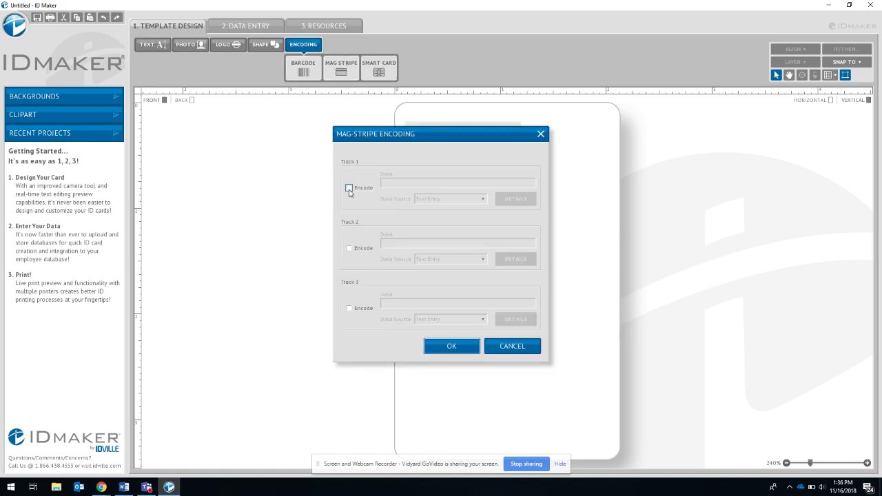
click(349, 248)
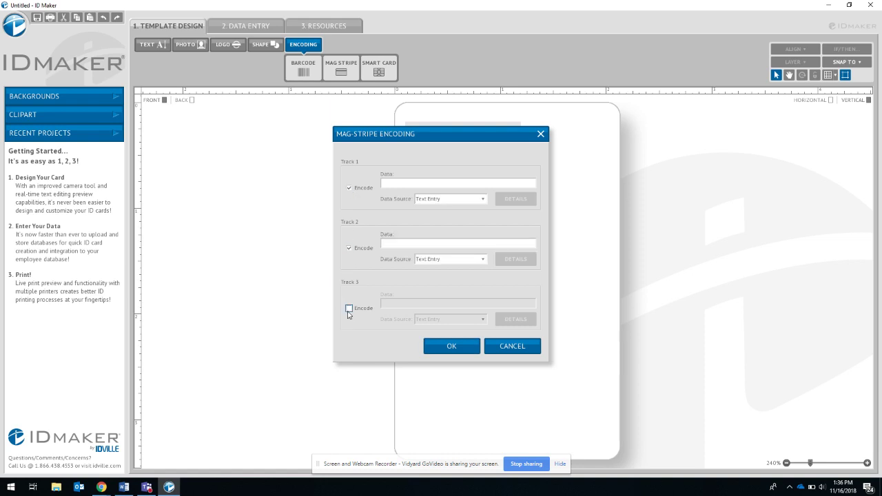
click(349, 308)
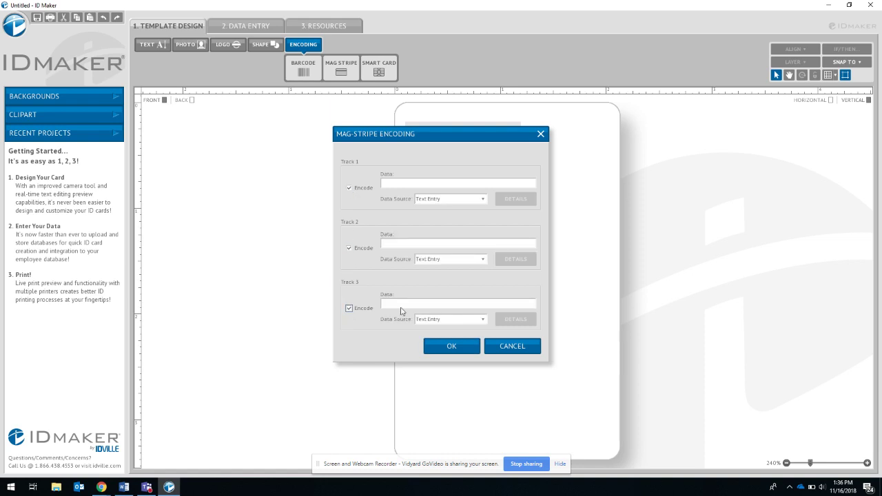
click(451, 184)
Step: Make track 1 encode the Badge # database field
click(445, 201)
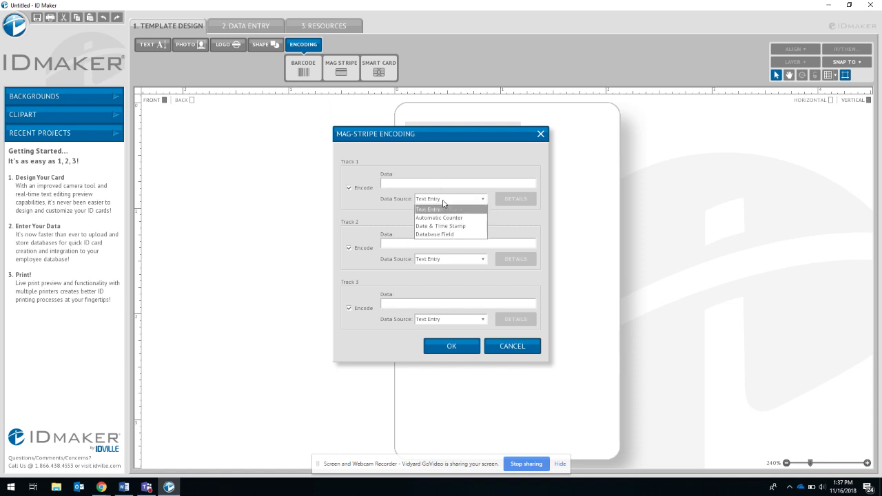
click(432, 236)
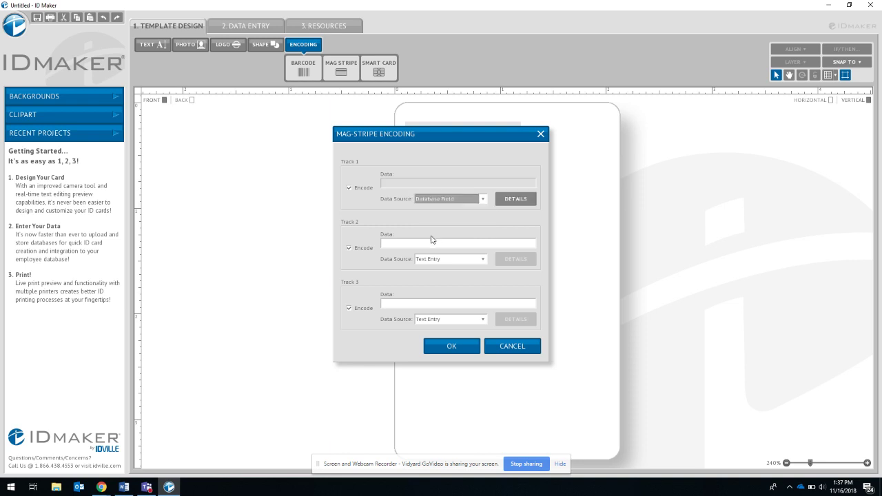
click(513, 202)
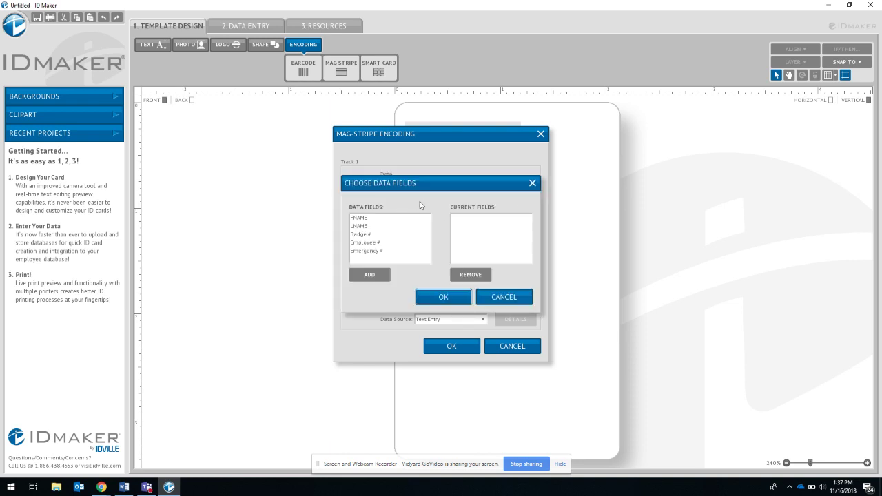
double_click(361, 235)
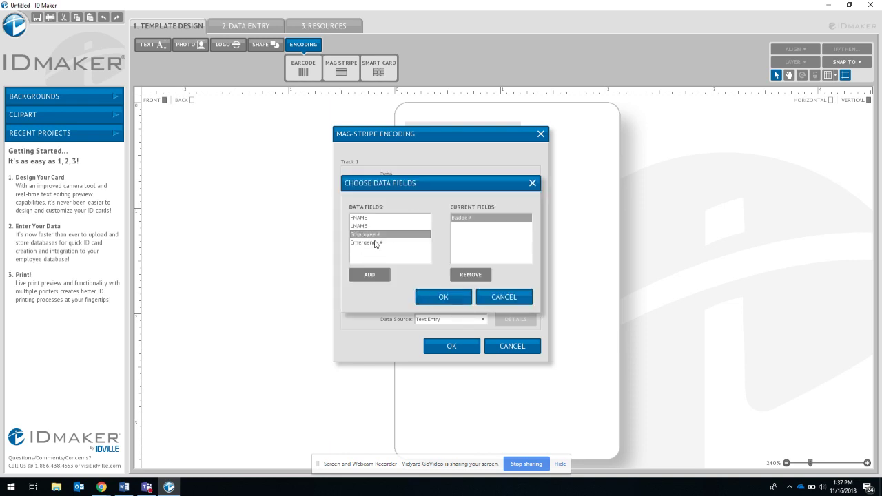
click(443, 297)
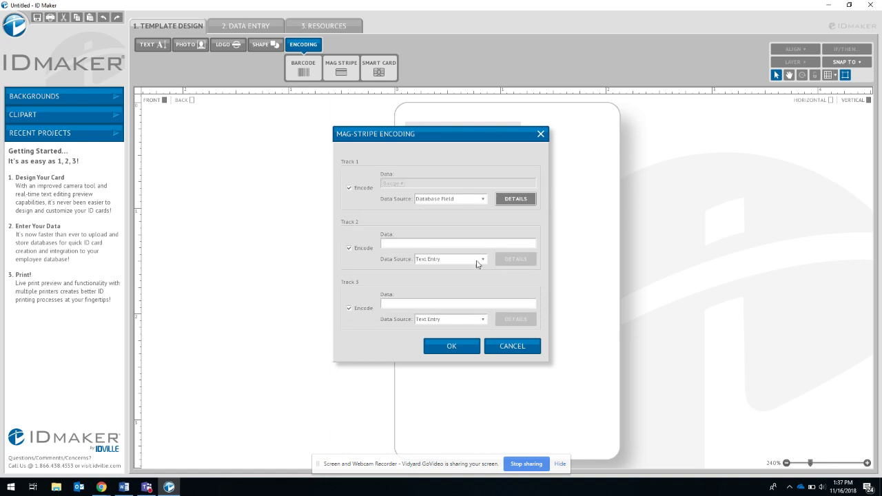
Step: Make track 2 encode the Employee # database field
click(476, 264)
click(487, 293)
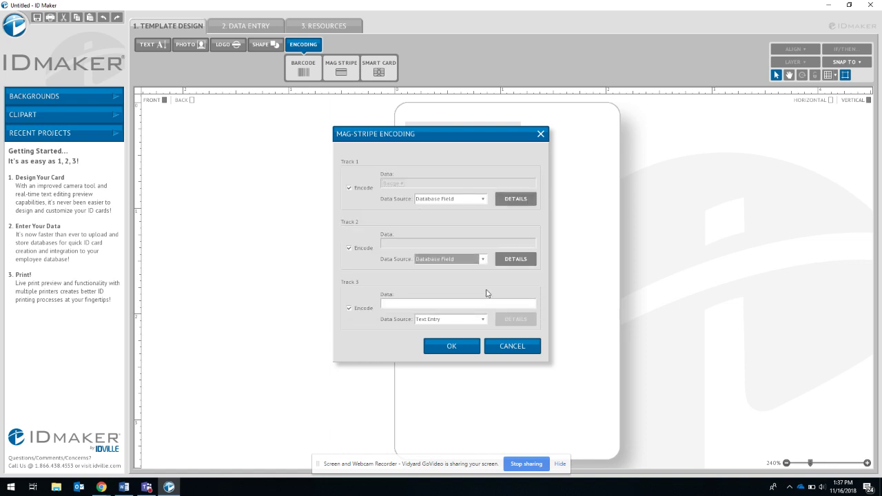
click(510, 262)
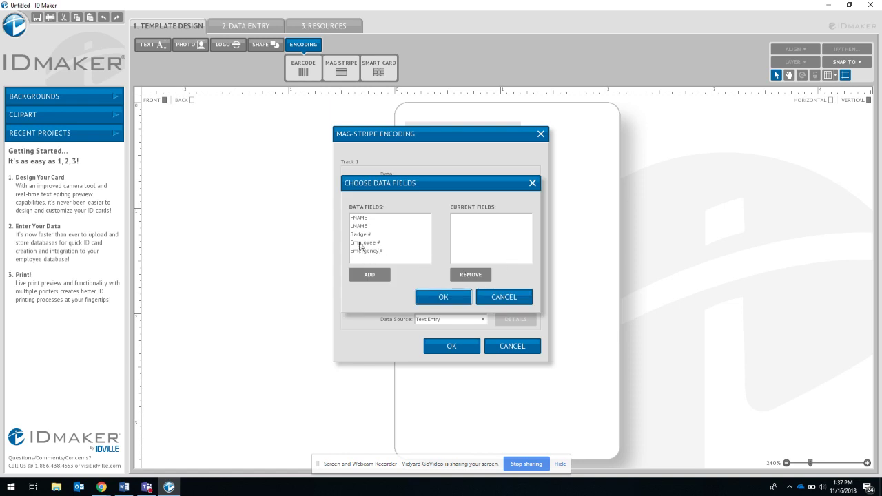
double_click(359, 246)
click(445, 297)
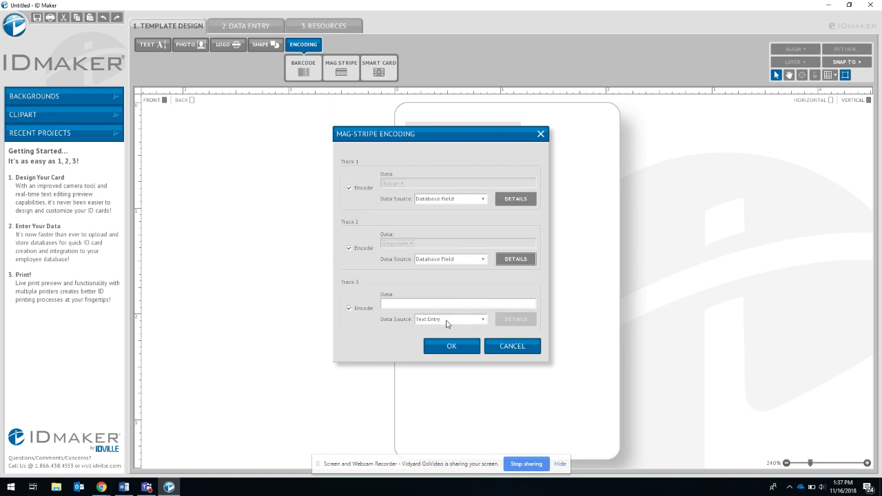
Step: Make track 3 encode the Emergency # database field
click(447, 324)
click(444, 359)
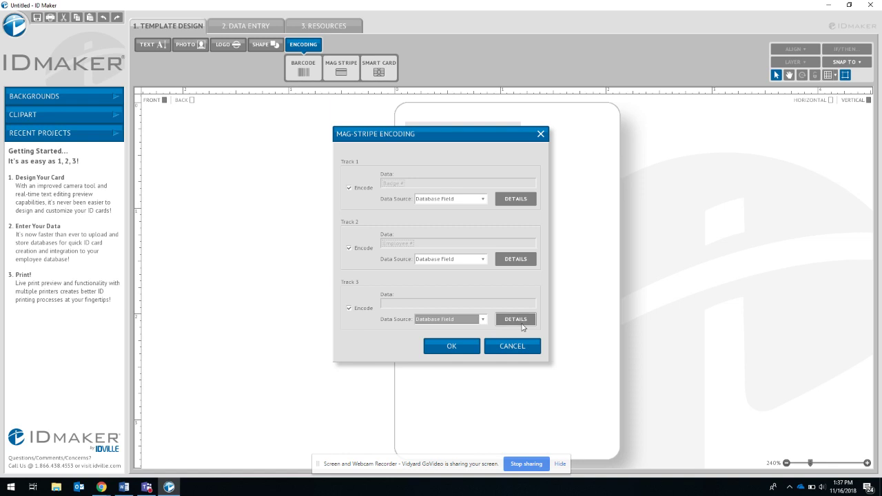
click(516, 319)
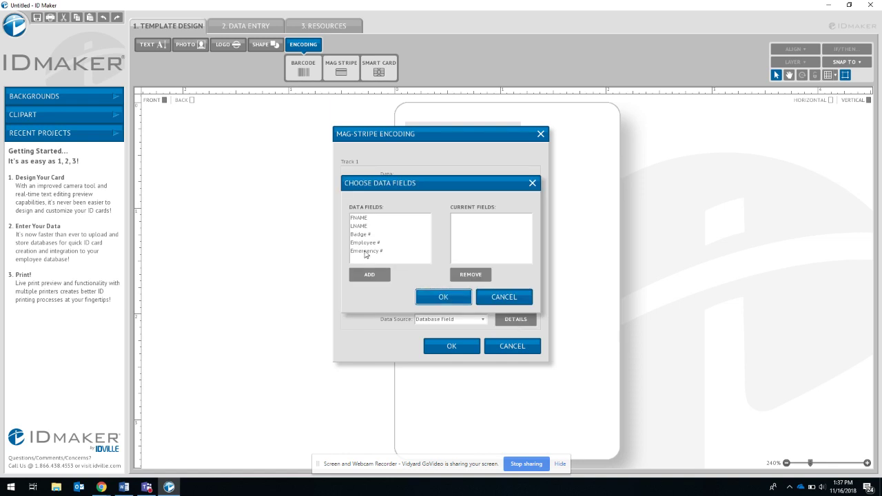
double_click(367, 252)
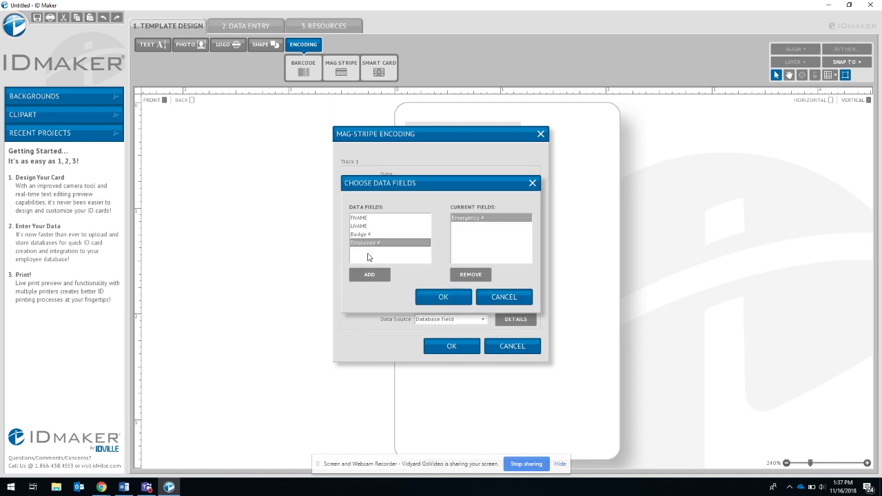
click(443, 297)
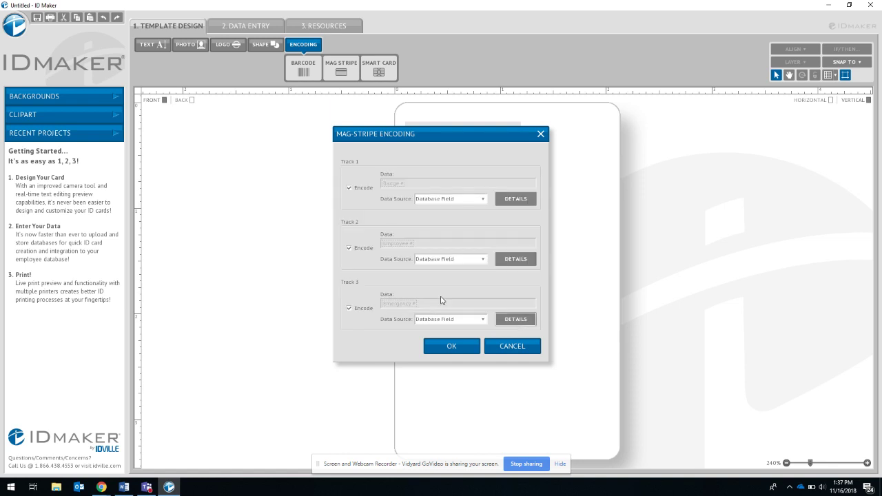
Step: Confirm the three-track encoding and close the Mag-Stripe Encoding dialog
click(447, 346)
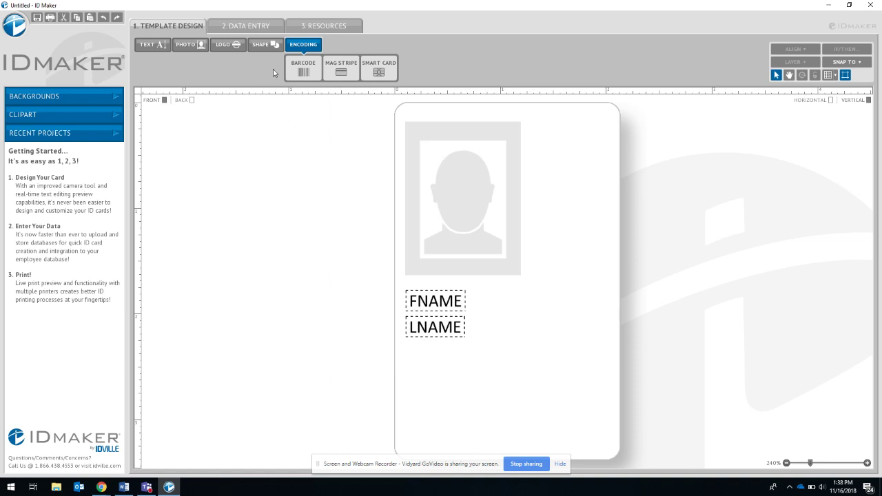
click(15, 23)
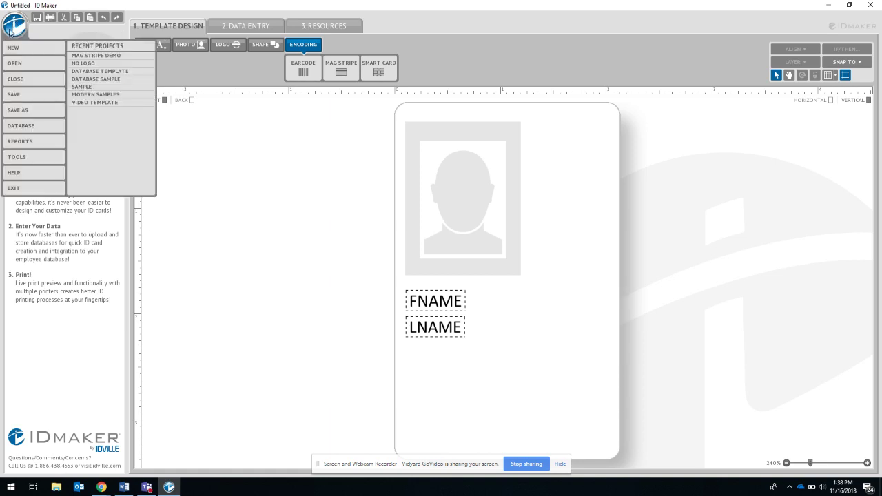
mouse_move(23, 128)
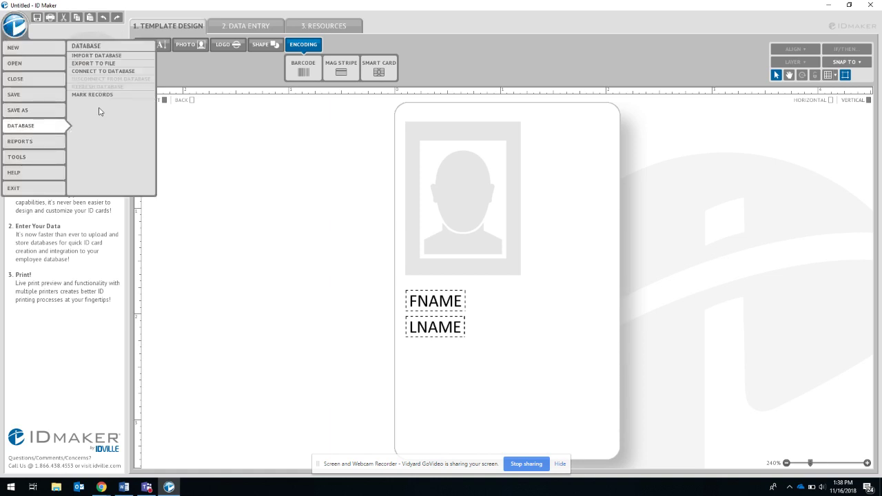
click(101, 58)
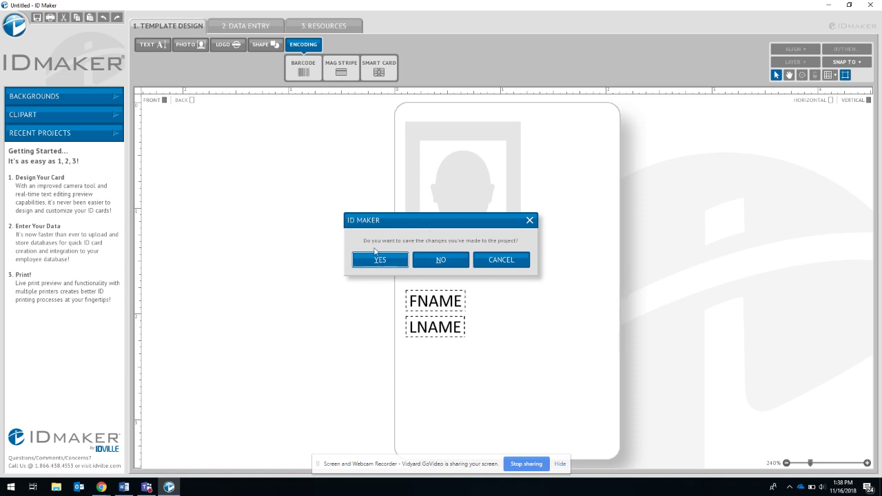
click(446, 261)
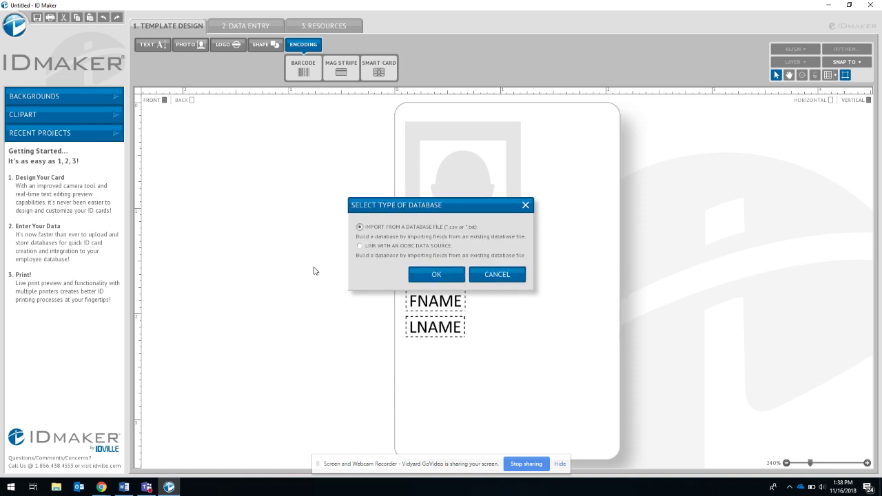
click(436, 276)
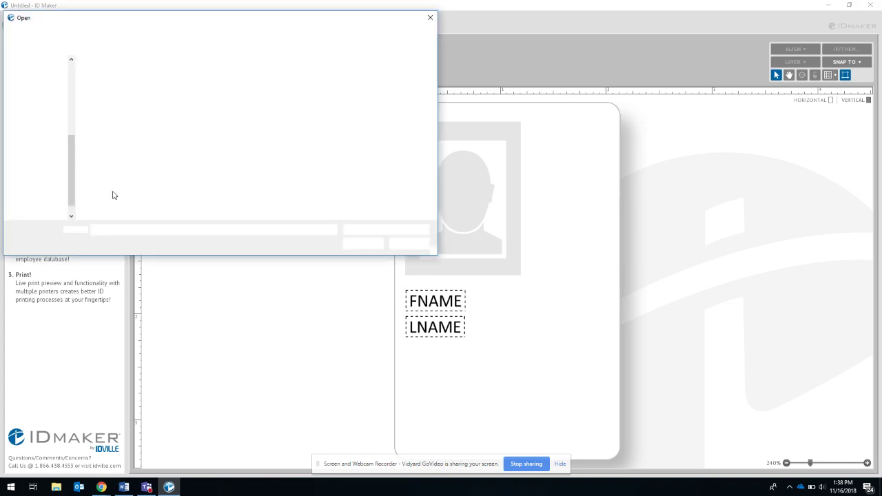
scroll(43, 152, up, 1)
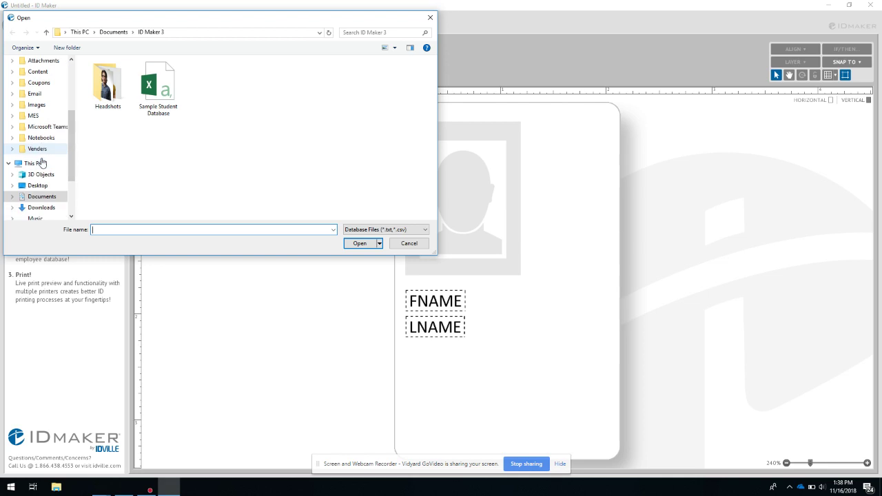
click(409, 245)
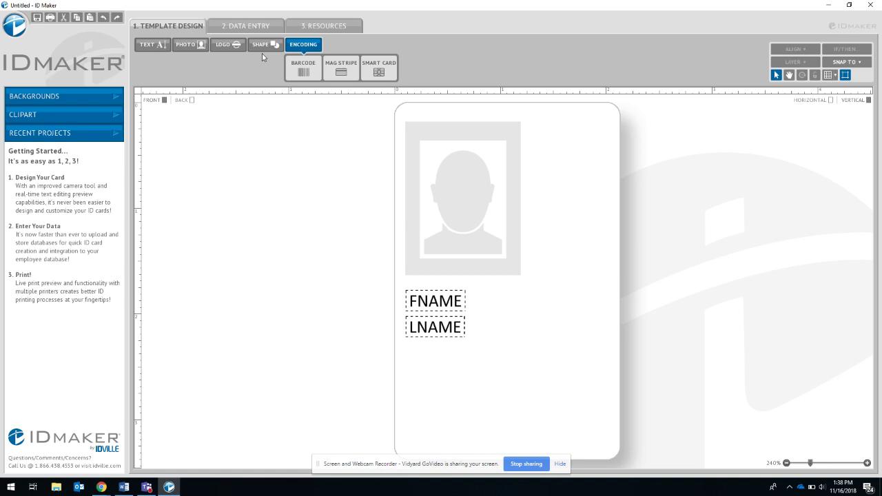
click(342, 72)
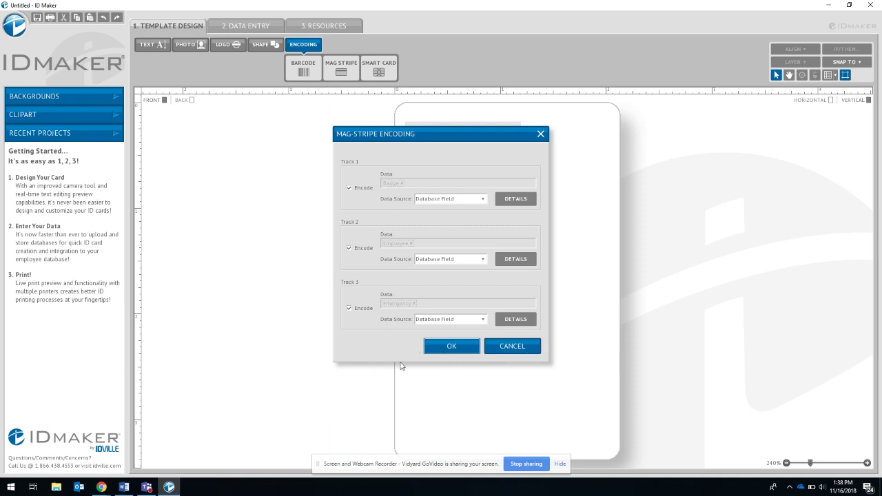
click(463, 346)
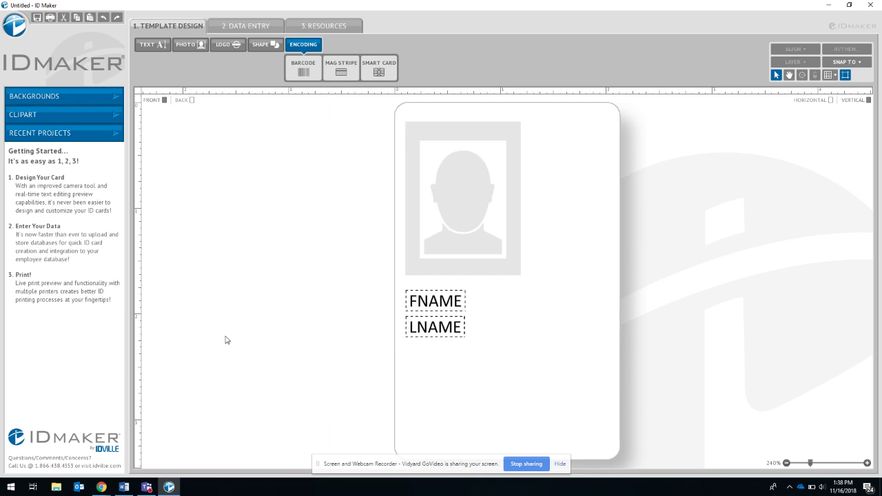